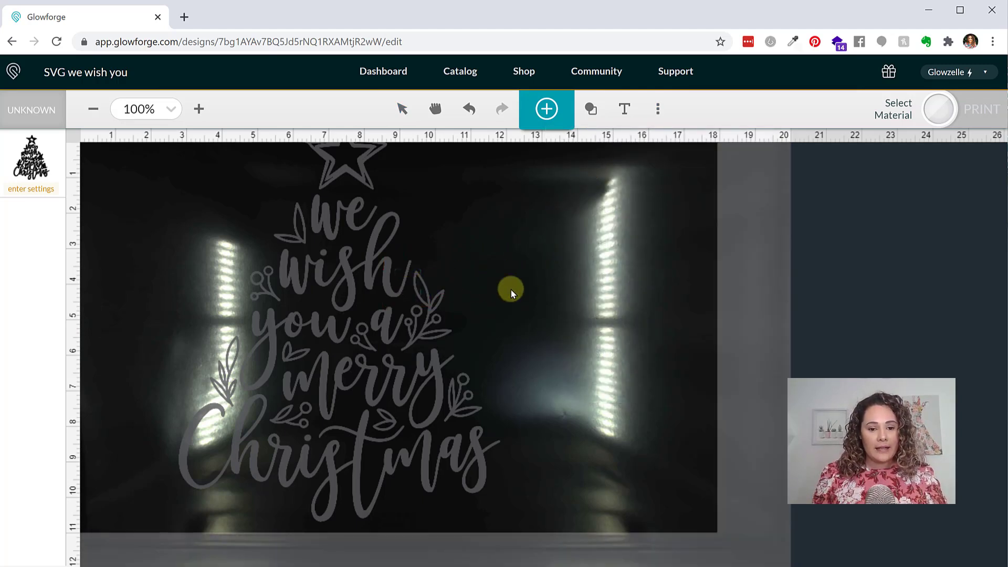
# Select the entire Christmas tree lettering design and set its height to 12 in with the aspect ratio locked.
pyautogui.click(93, 109)
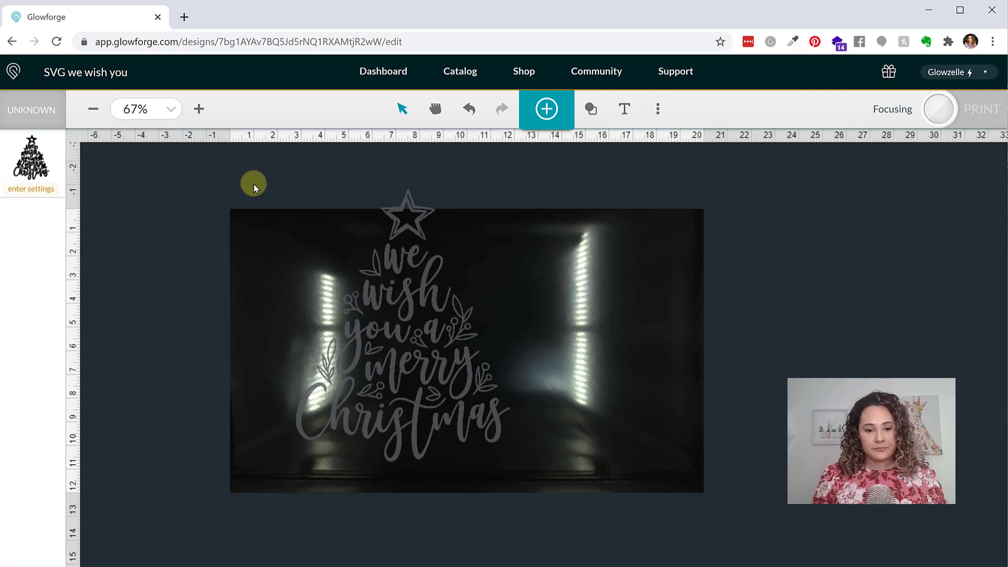
pyautogui.moveTo(261, 179); pyautogui.dragTo(553, 496)
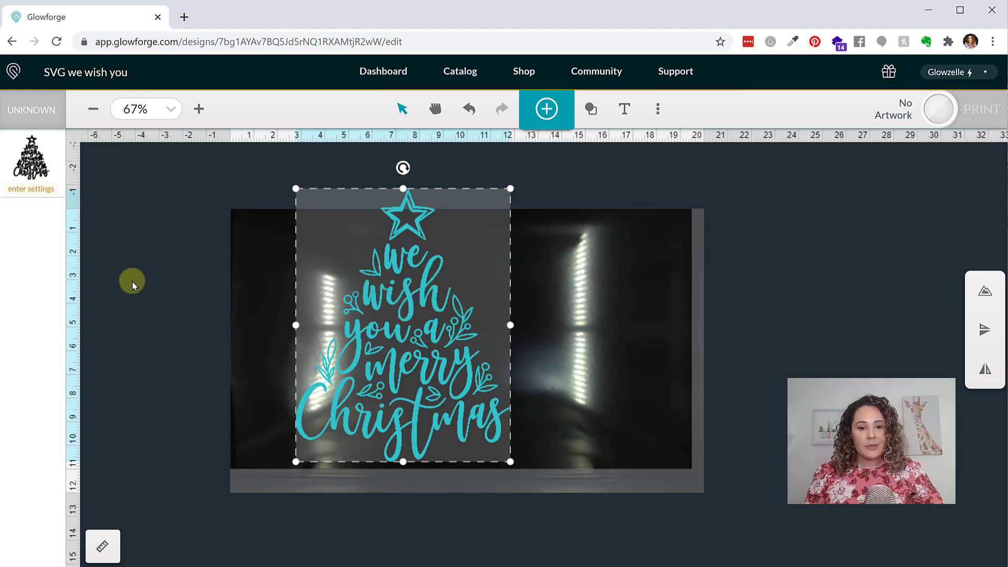
pyautogui.click(103, 552)
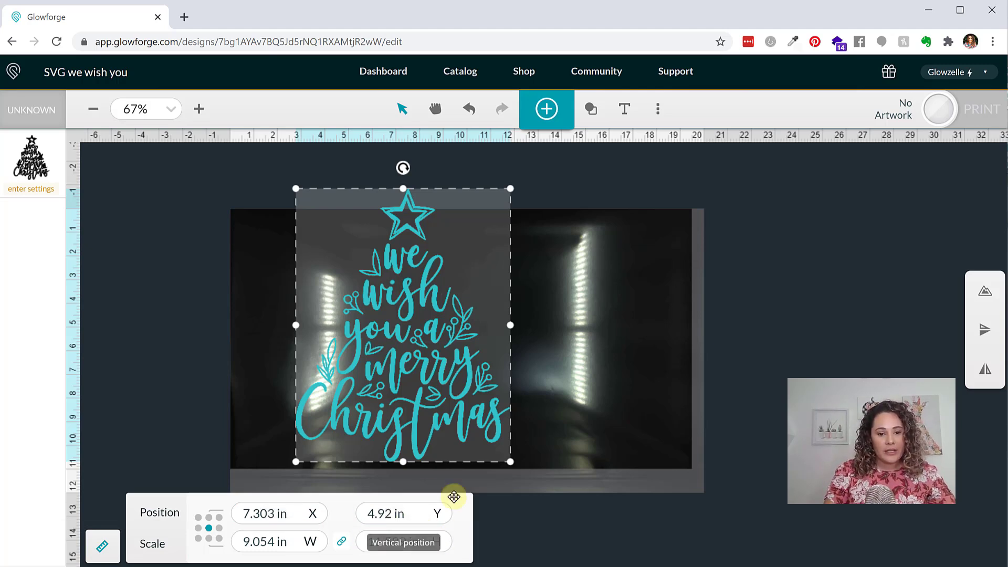
pyautogui.moveTo(419, 543); pyautogui.dragTo(345, 546)
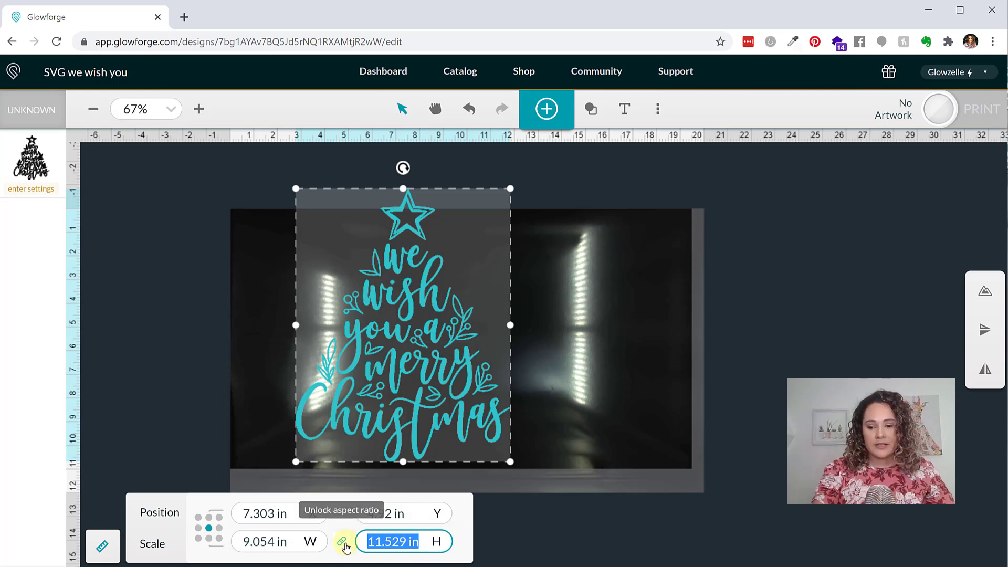
pyautogui.write('12')
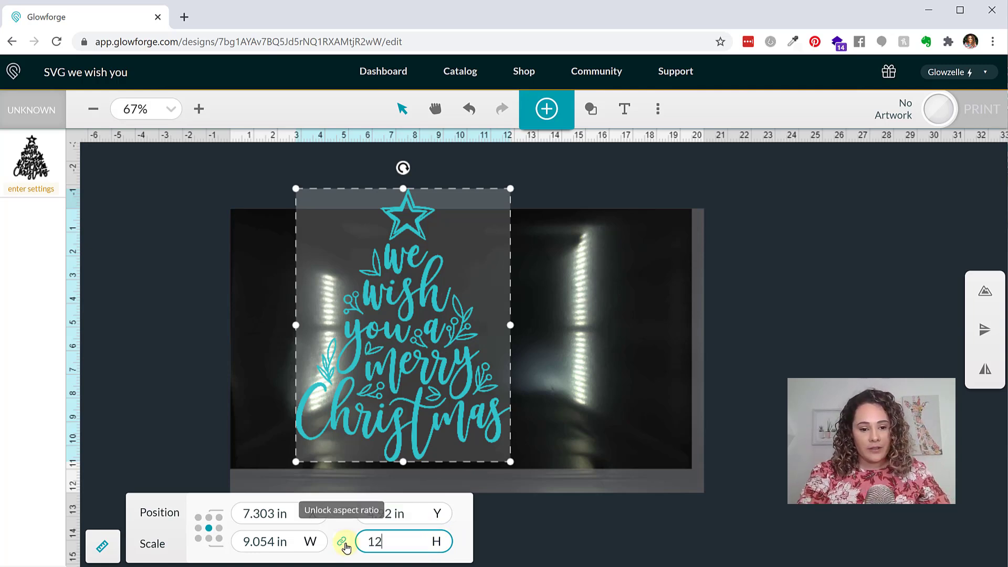
pyautogui.press('Return')
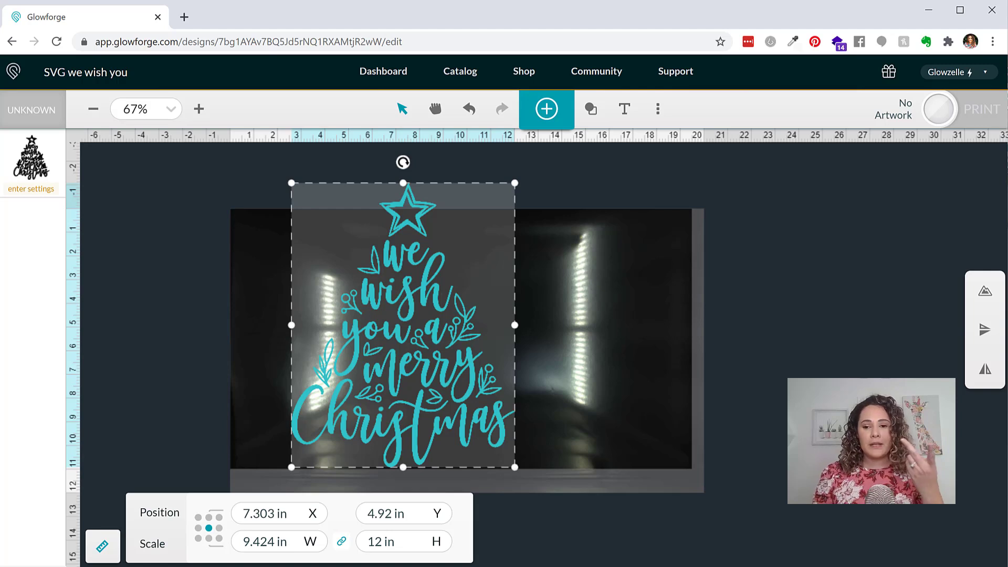
# Mirror the tree design horizontally and rotate it 90 degrees counterclockwise so its star faces the bed's left edge.
pyautogui.click(985, 375)
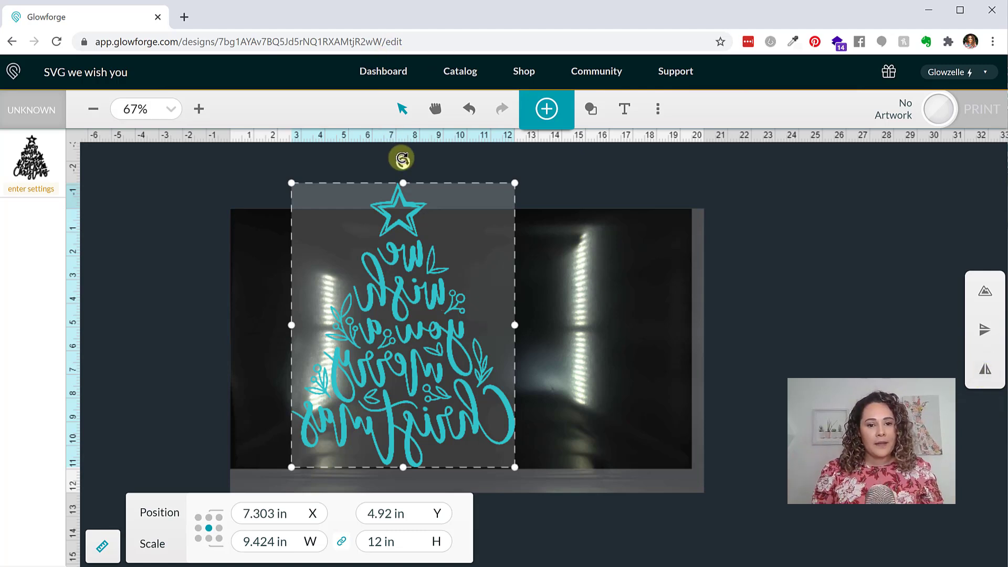
pyautogui.moveTo(402, 161); pyautogui.dragTo(247, 308)
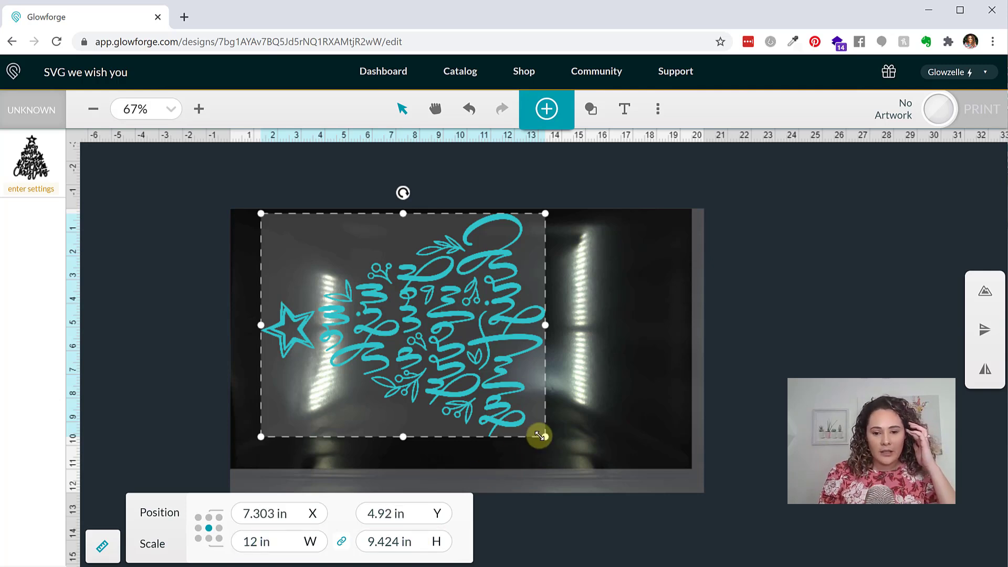
# Try enlarging the rotated design to about 13.3 by 10.4 in, and set its height to 10 in.
pyautogui.moveTo(550, 443); pyautogui.dragTo(578, 462)
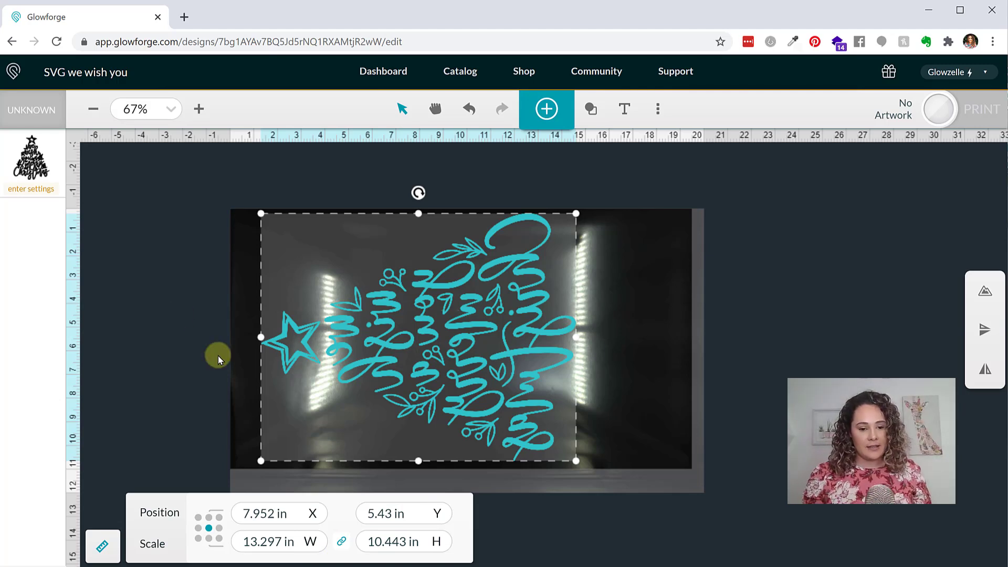
pyautogui.moveTo(420, 541); pyautogui.dragTo(356, 541)
pyautogui.write('10')
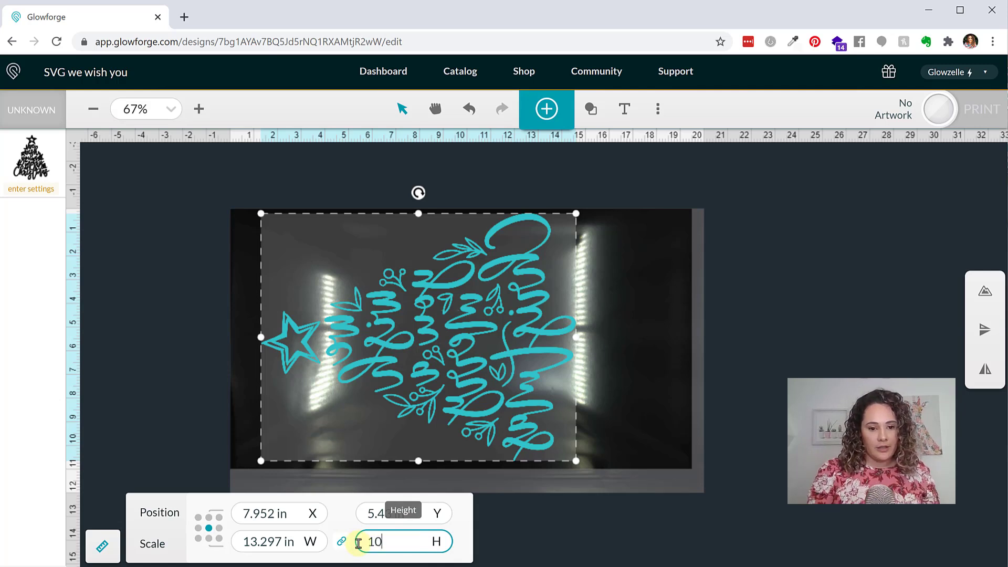
pyautogui.press('Return')
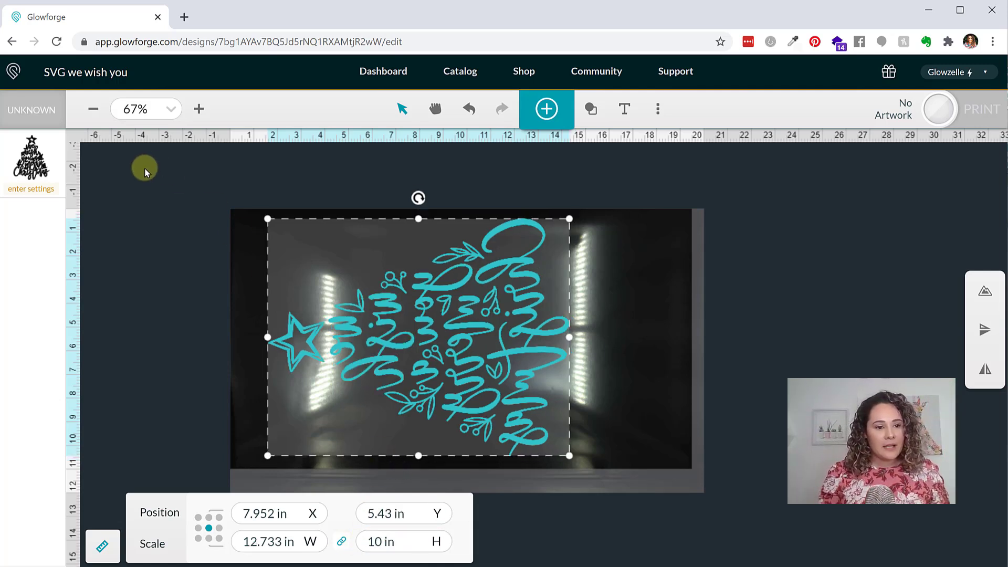
# Set the tree artwork to Cut using the custom Easyweed Design setting.
pyautogui.click(28, 156)
pyautogui.click(166, 156)
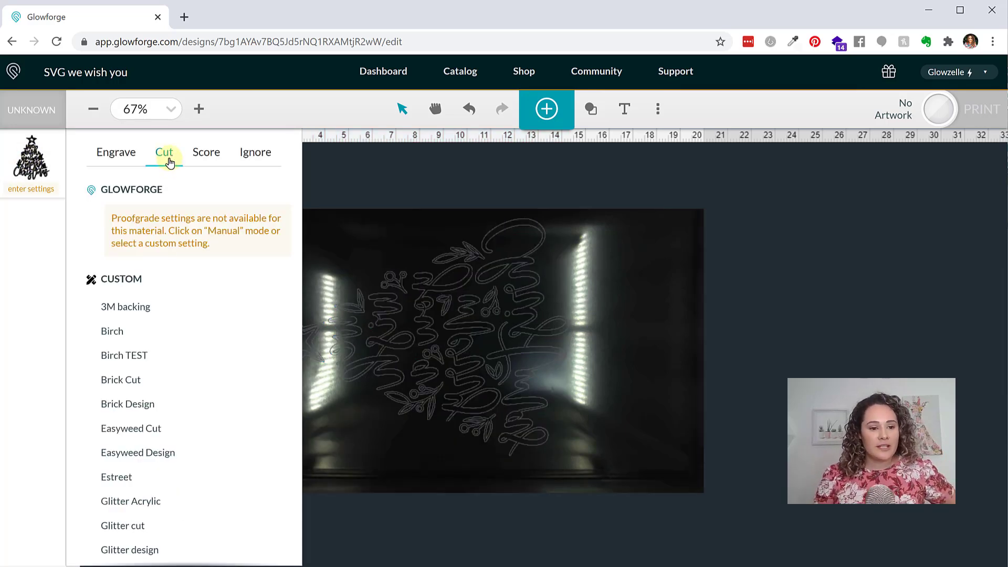
pyautogui.scroll(-3, 202, 392)
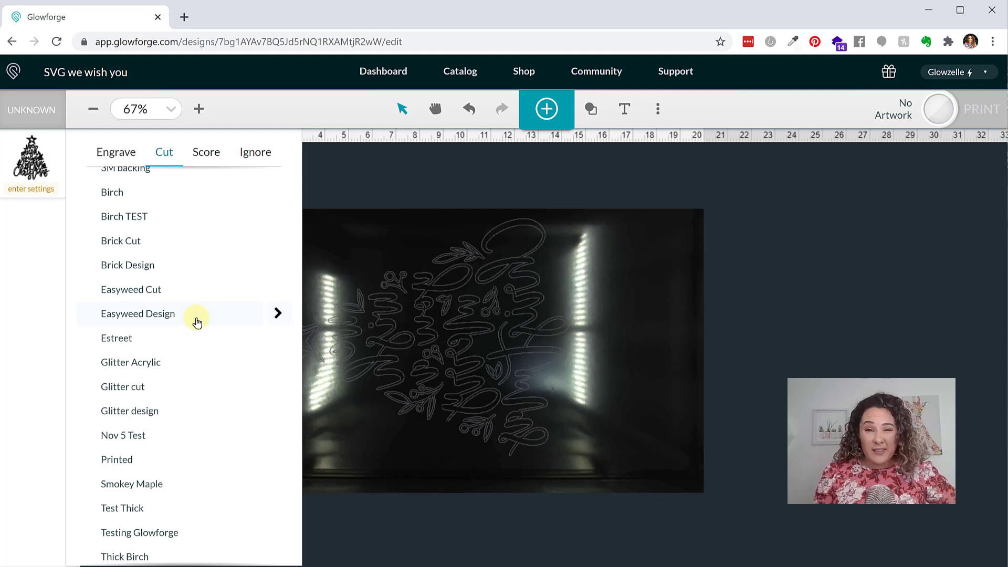
pyautogui.click(278, 313)
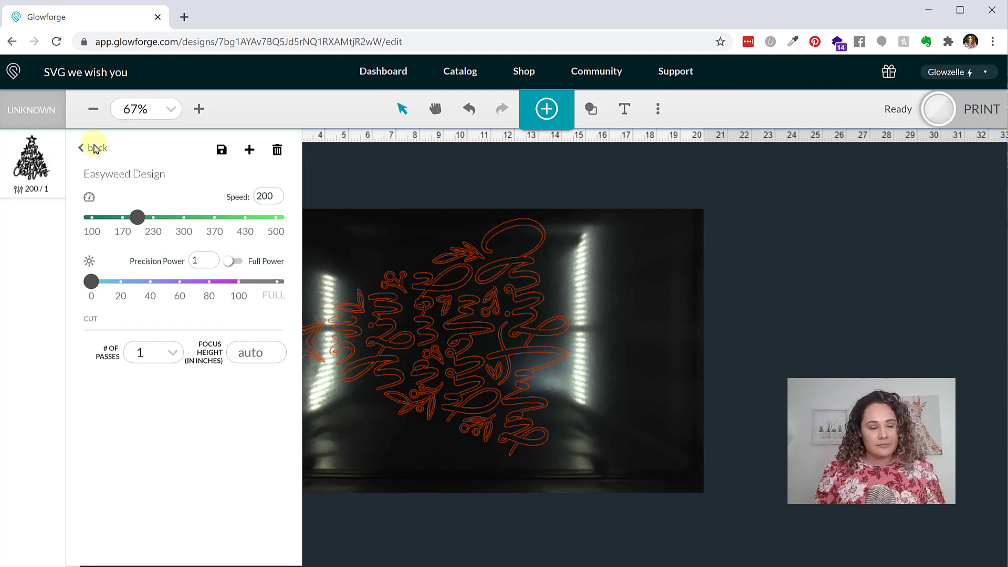
pyautogui.click(674, 346)
# Move the whole design into the upper-left corner of the printable area, centred at about X 6.455 in, Y 5.168 in.
pyautogui.moveTo(209, 208); pyautogui.dragTo(613, 502)
pyautogui.moveTo(530, 404); pyautogui.dragTo(492, 398)
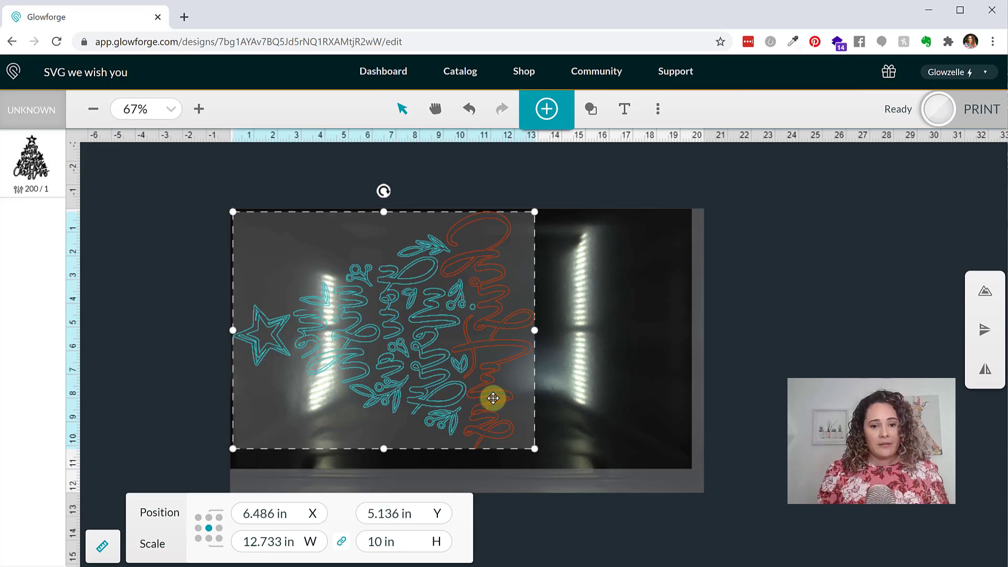
pyautogui.click(583, 374)
pyautogui.moveTo(207, 187); pyautogui.dragTo(629, 442)
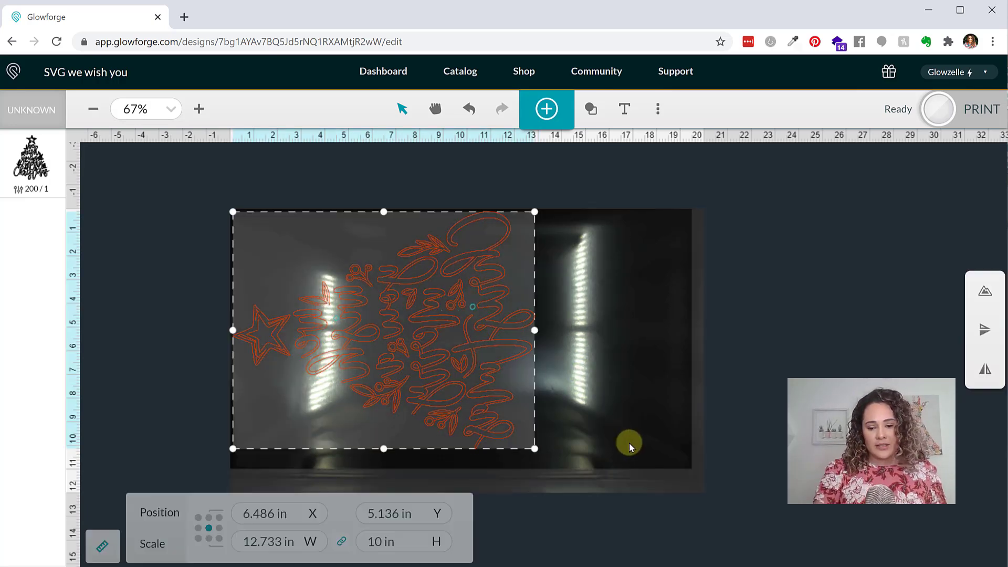
pyautogui.click(595, 405)
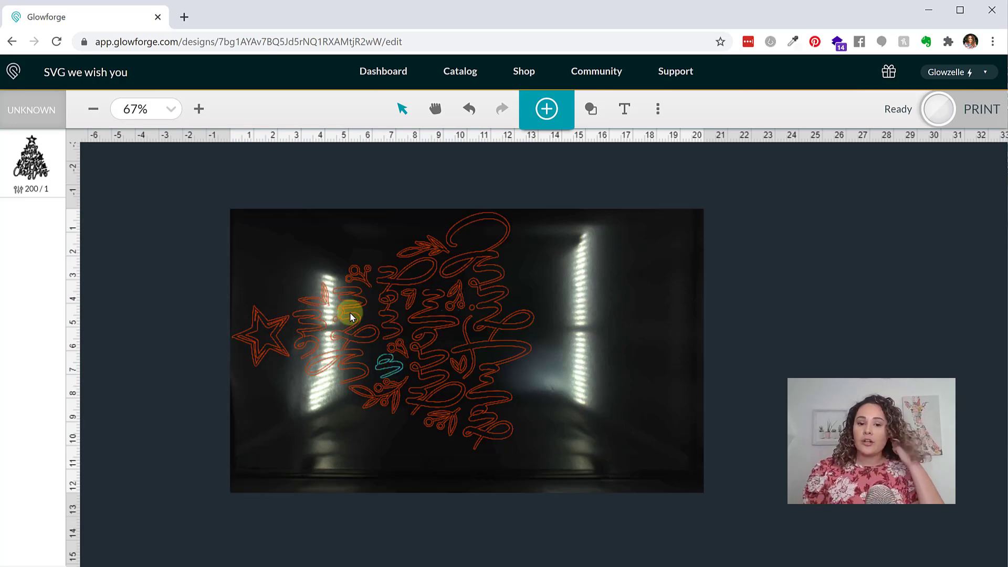
pyautogui.moveTo(305, 264); pyautogui.dragTo(679, 471)
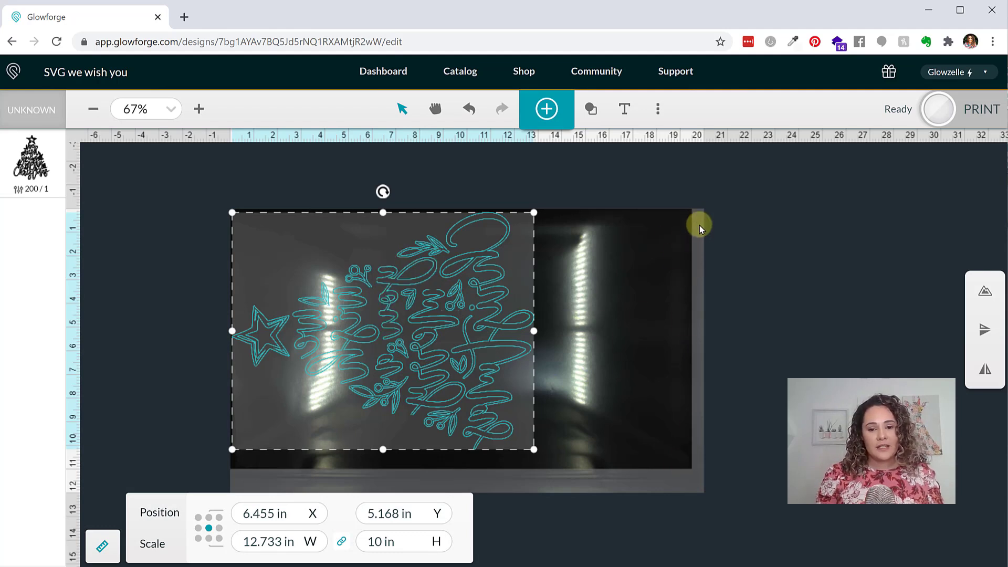
# Hide the position and scale values, deselect the design and send it to print.
pyautogui.click(100, 547)
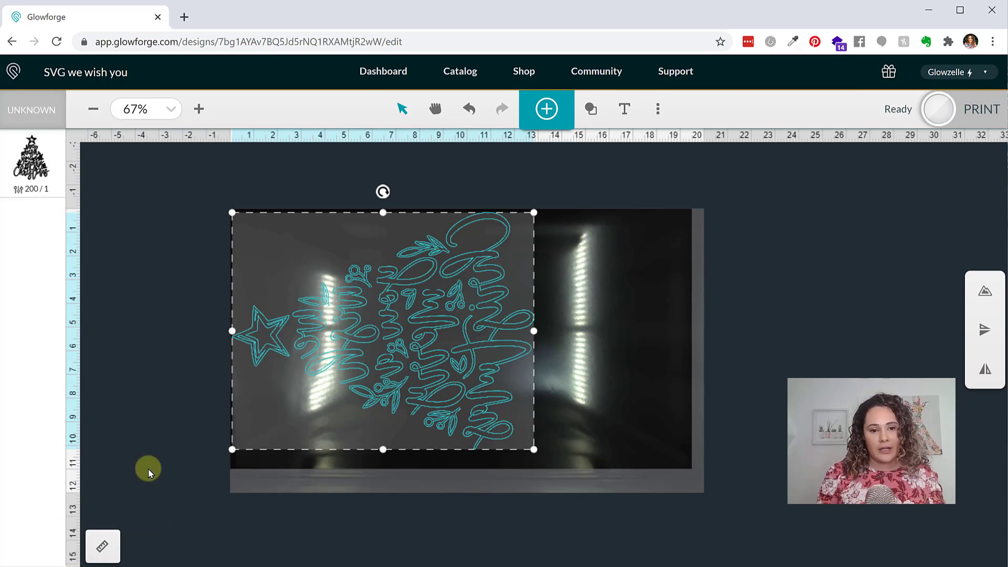
pyautogui.click(148, 469)
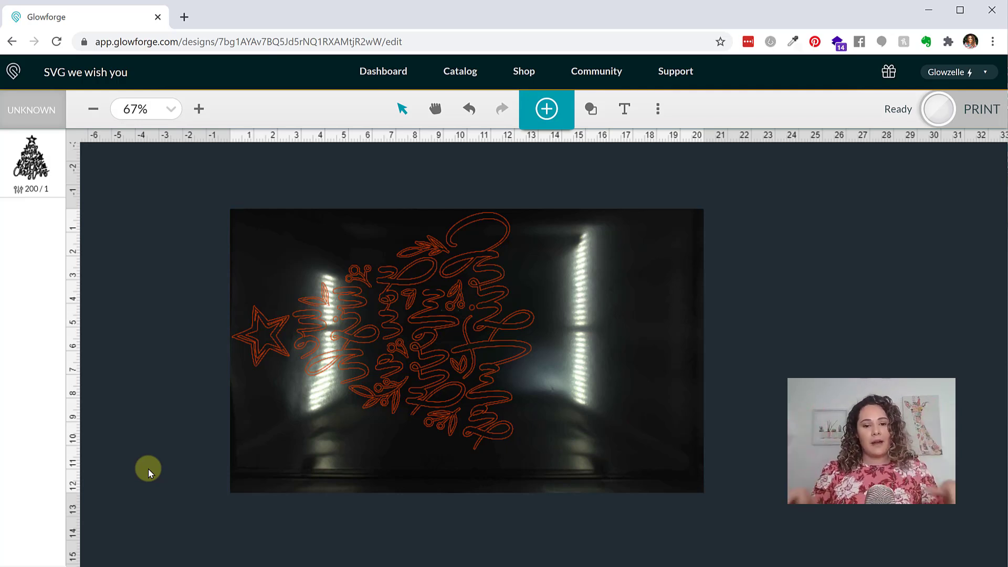
pyautogui.click(975, 110)
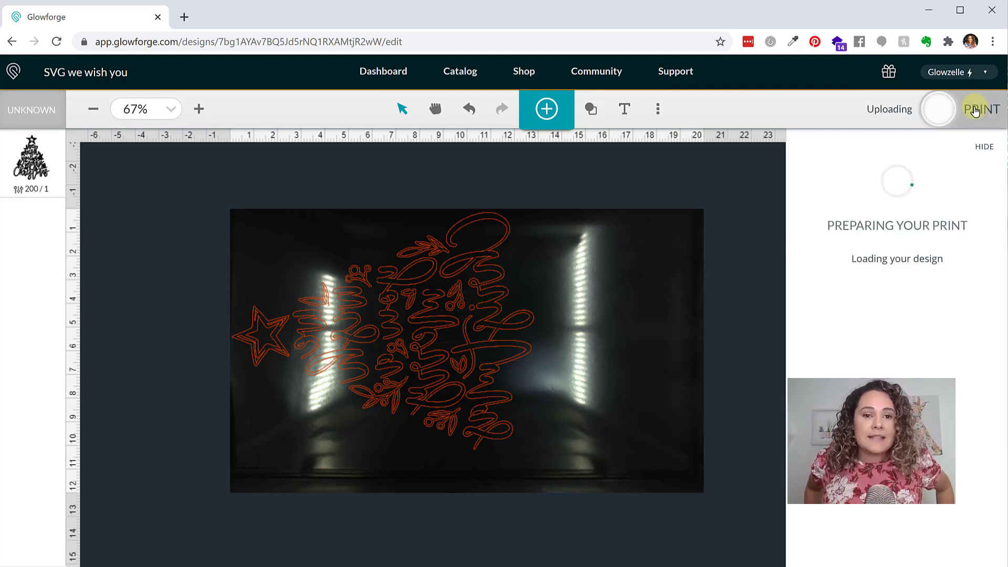
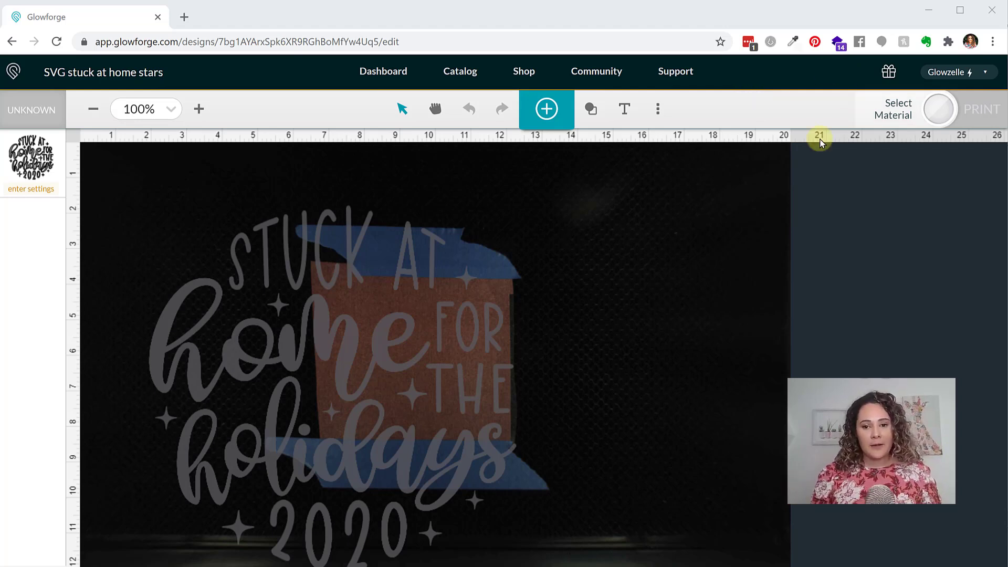
# Set the laser focus for the stuck at home design at a point near the top of the word STUCK.
pyautogui.click(658, 109)
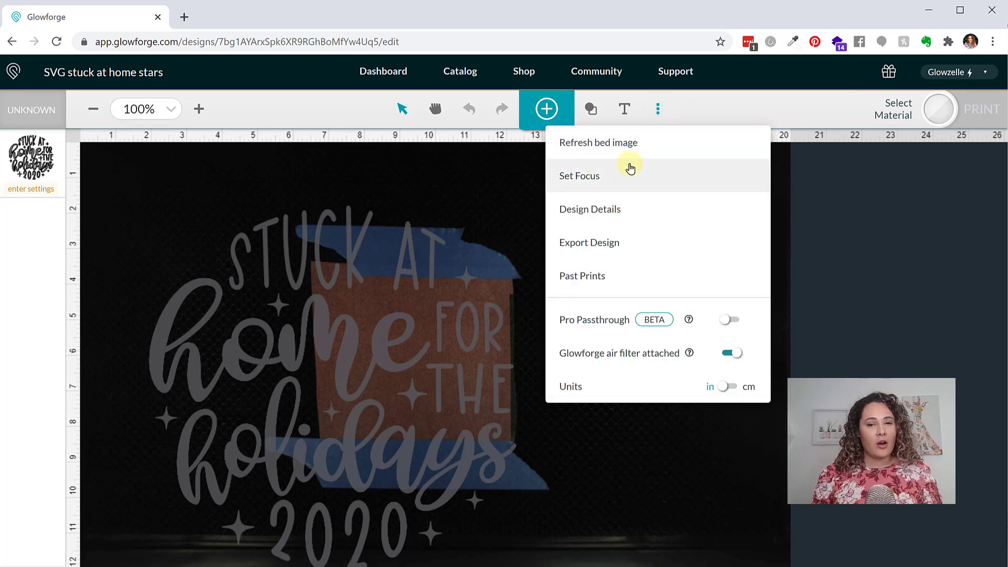
pyautogui.click(577, 179)
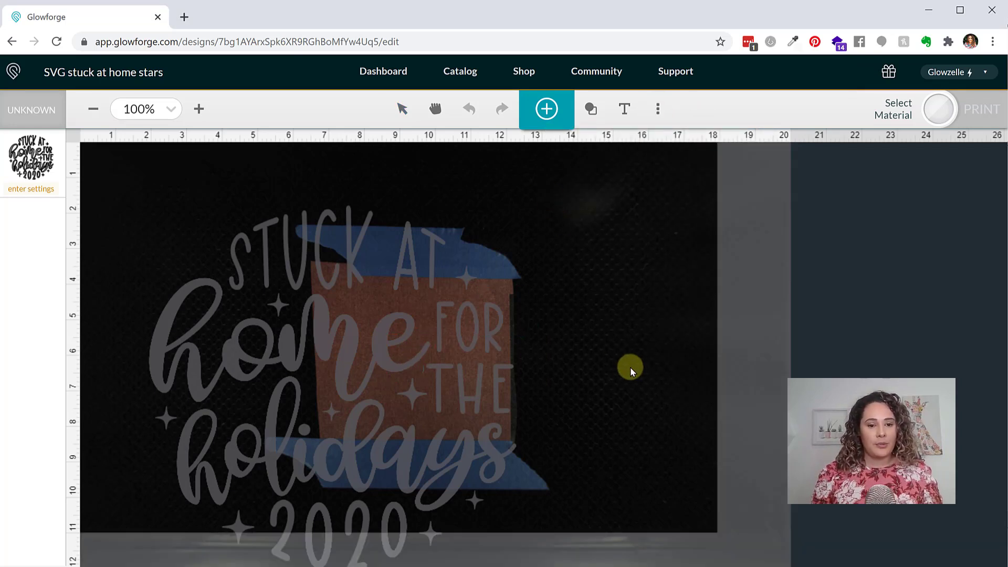
pyautogui.click(296, 213)
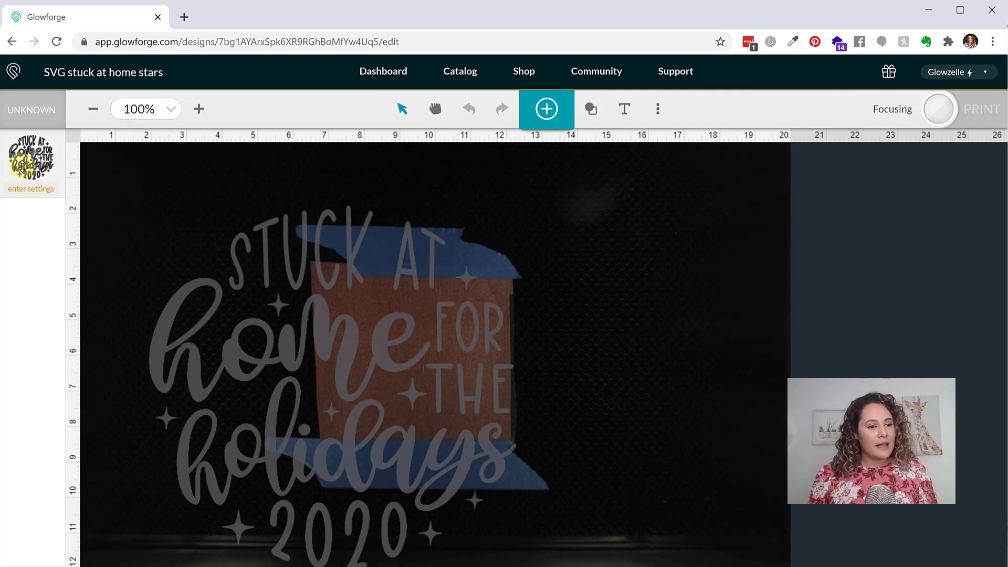
# Set the stuck at home artwork to Cut using the custom Glitter design setting.
pyautogui.click(21, 166)
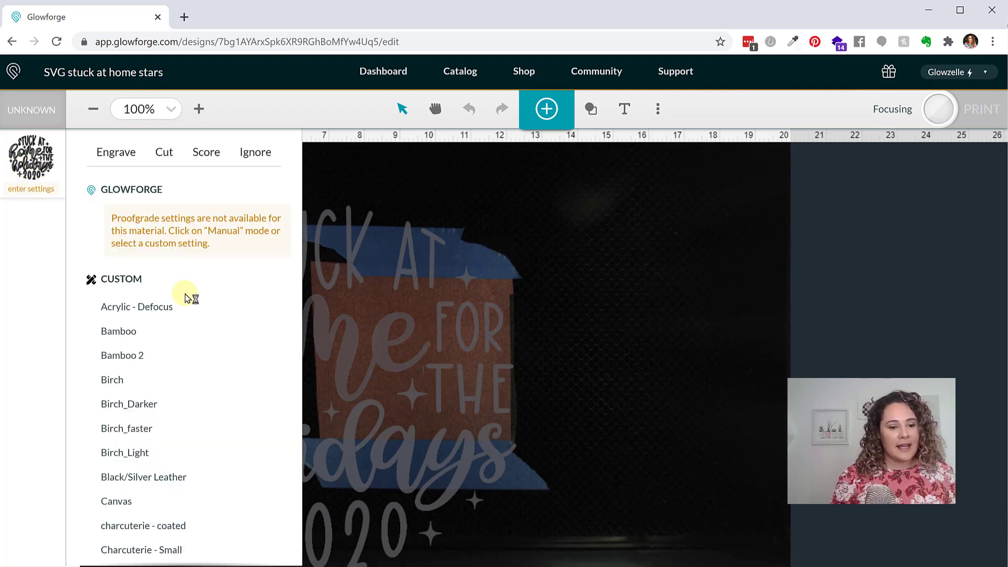
pyautogui.scroll(-3, 194, 314)
pyautogui.scroll(-3, 194, 313)
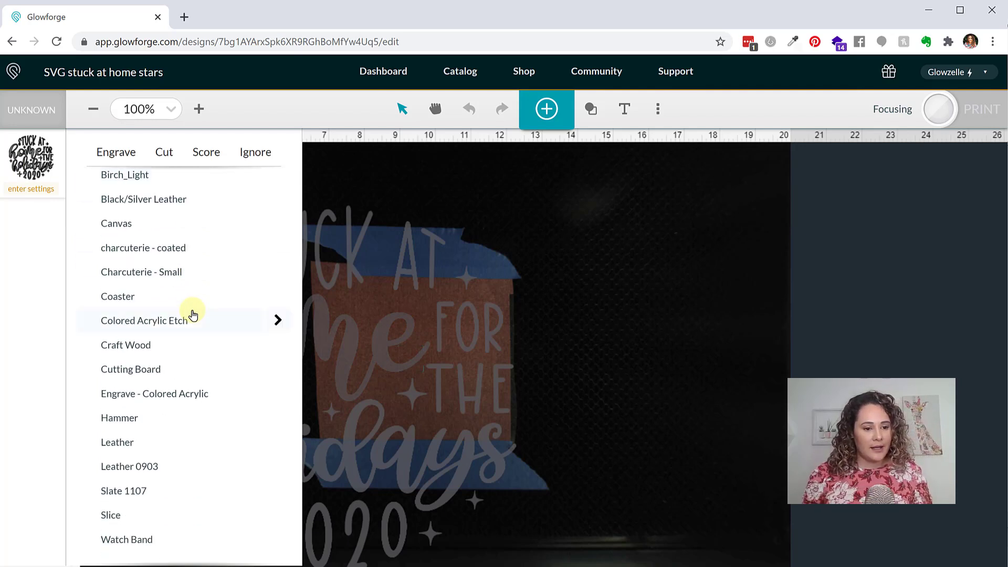
pyautogui.click(164, 152)
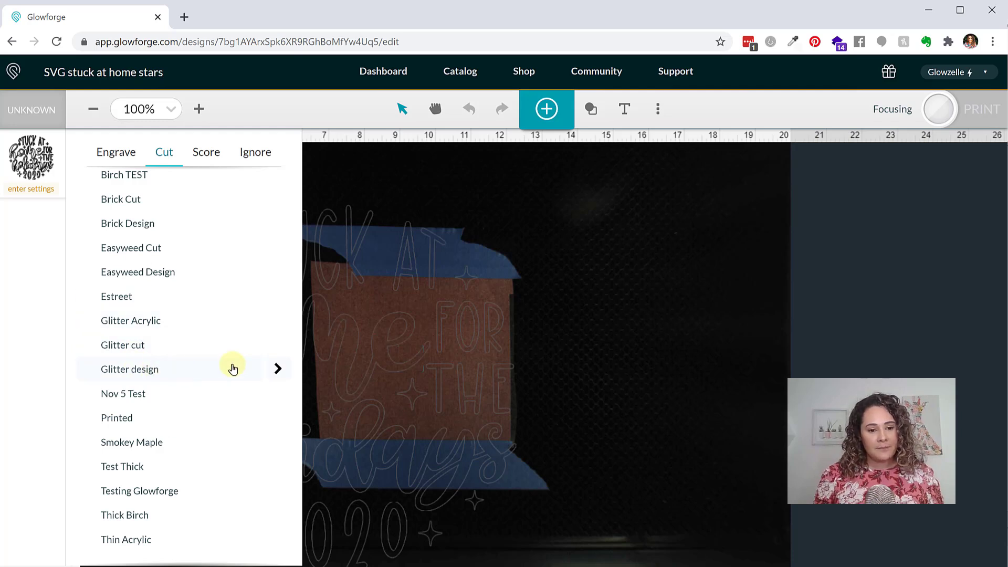
pyautogui.click(182, 378)
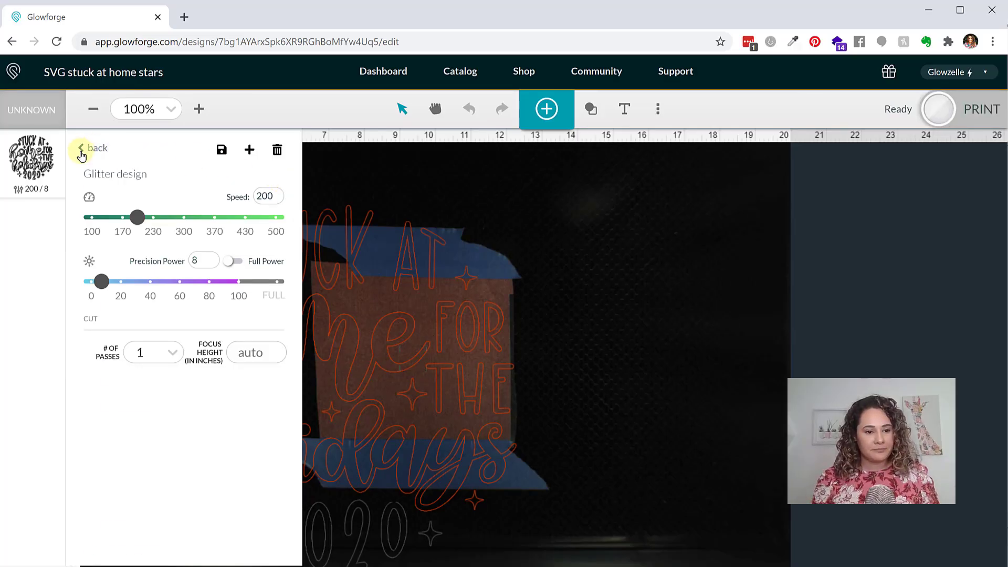
pyautogui.click(95, 149)
pyautogui.click(383, 180)
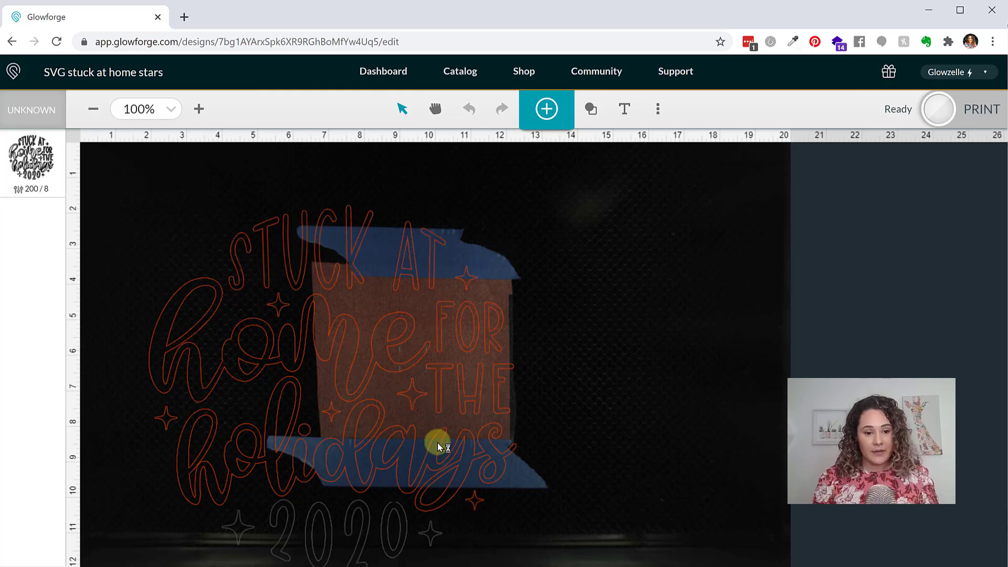
# Select the whole stuck at home design, including the 2020 line, and scale it proportionally to a width of 3.25 in.
pyautogui.moveTo(437, 442); pyautogui.dragTo(569, 564)
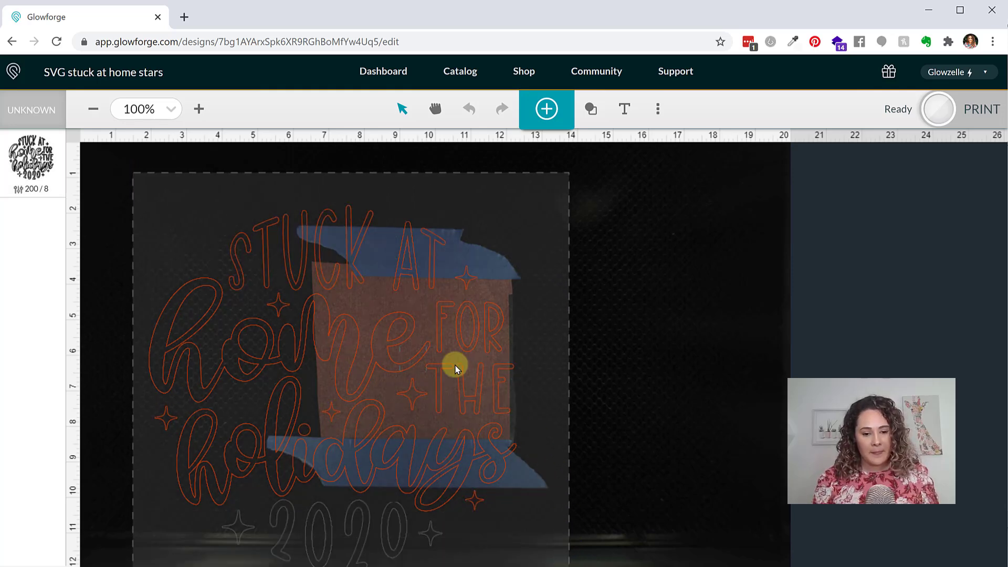
pyautogui.click(484, 359)
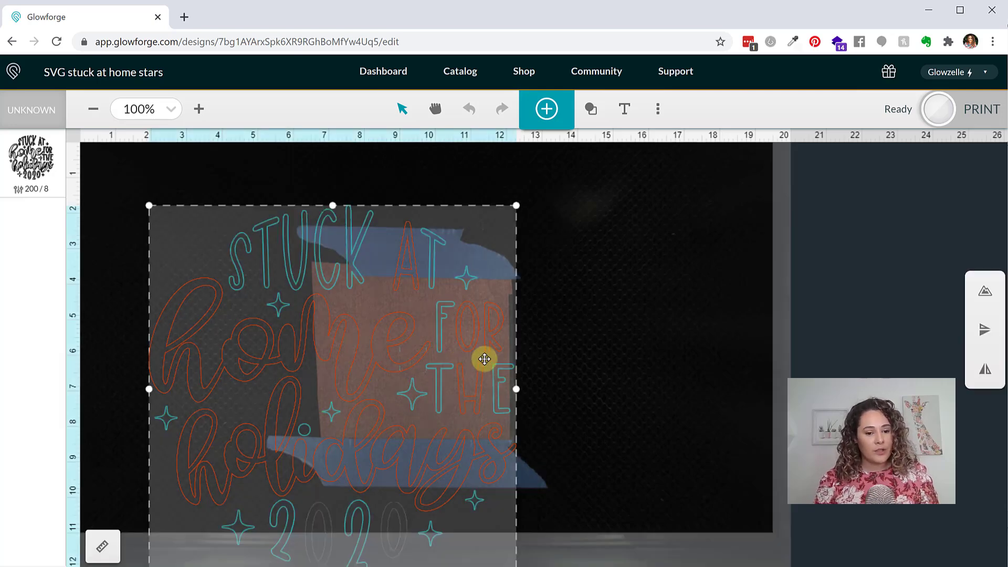
pyautogui.scroll(-3, 387, 313)
pyautogui.scroll(-3, 360, 318)
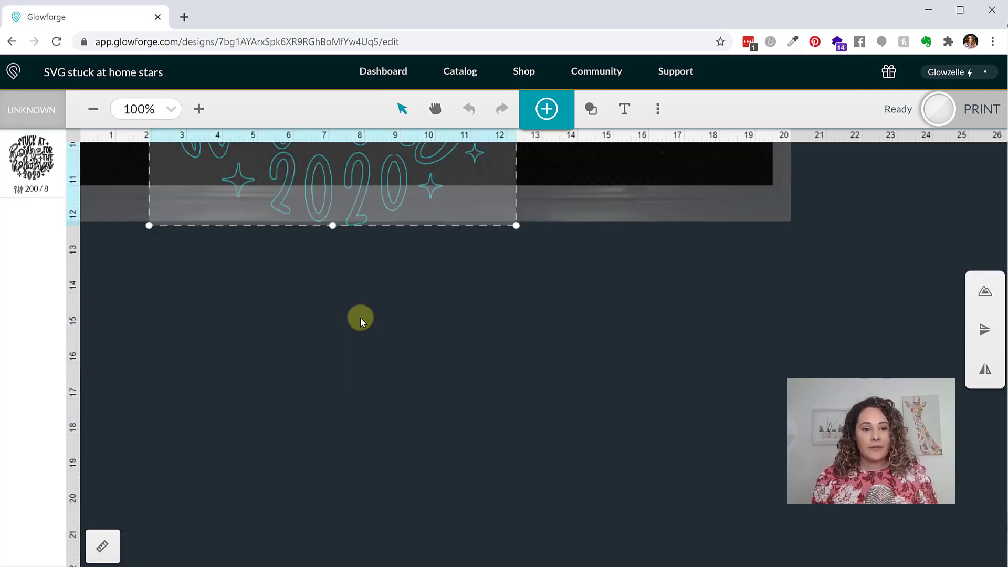
pyautogui.scroll(10, 360, 317)
pyautogui.scroll(-3, 360, 319)
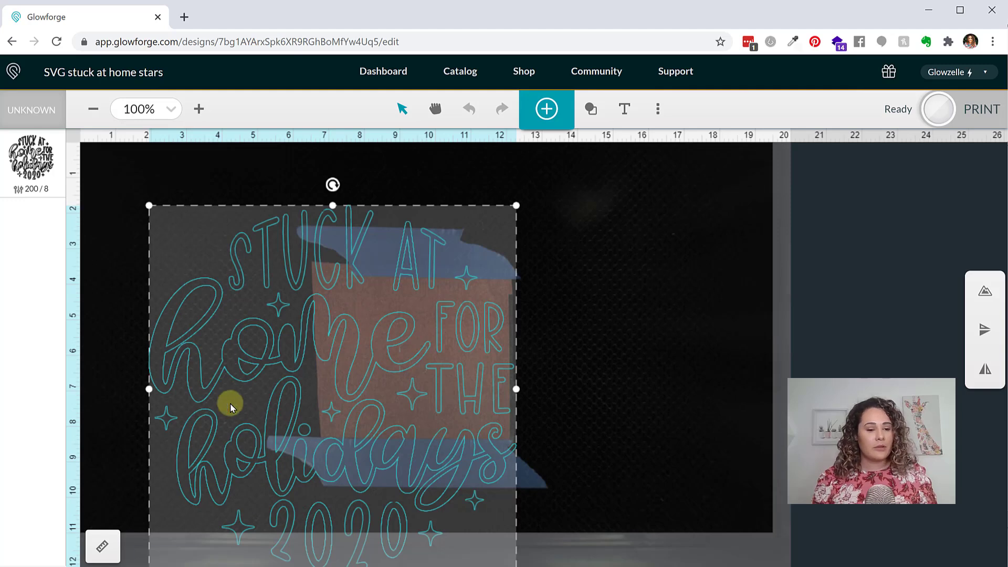
pyautogui.click(108, 555)
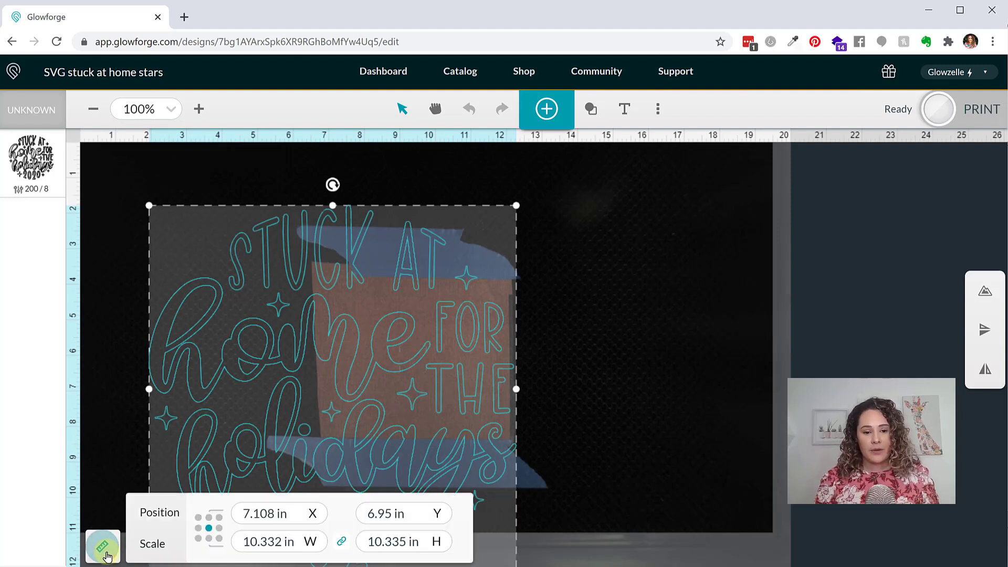
pyautogui.click(294, 541)
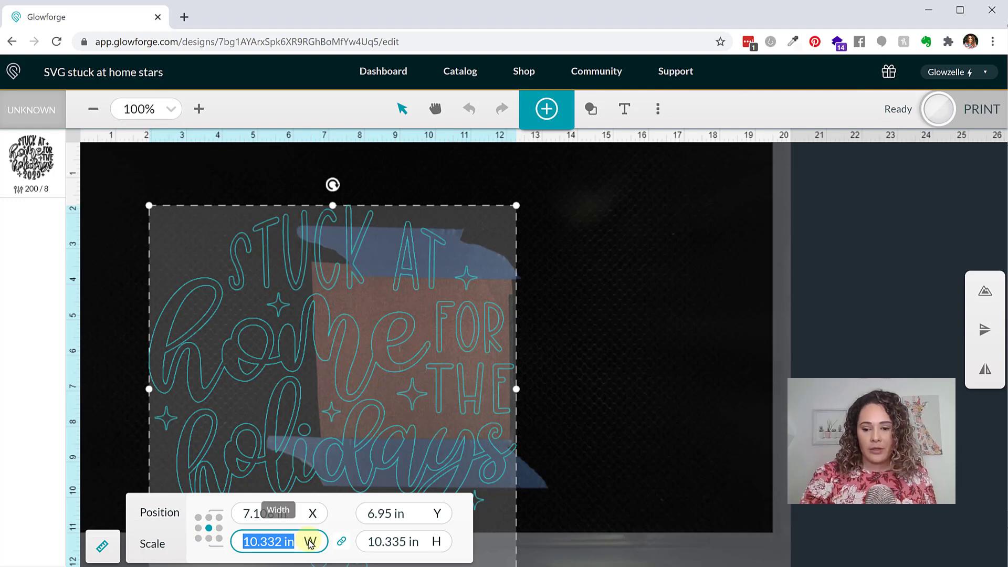
pyautogui.write('3.25')
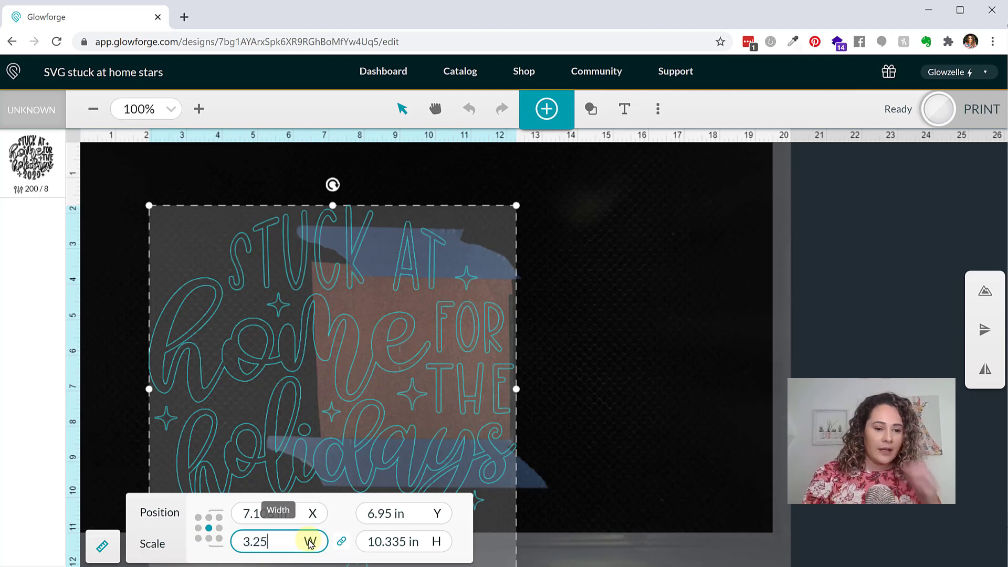
pyautogui.press('Return')
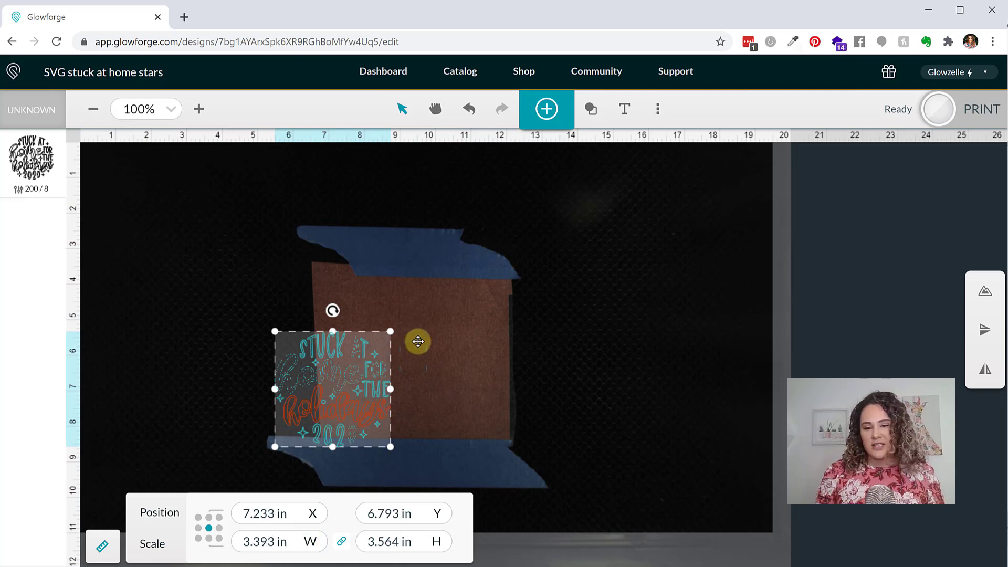
# Move the design onto the vinyl at about X 8.711 in, Y 5.719 in, and mirror it horizontally.
pyautogui.moveTo(428, 334); pyautogui.dragTo(385, 342)
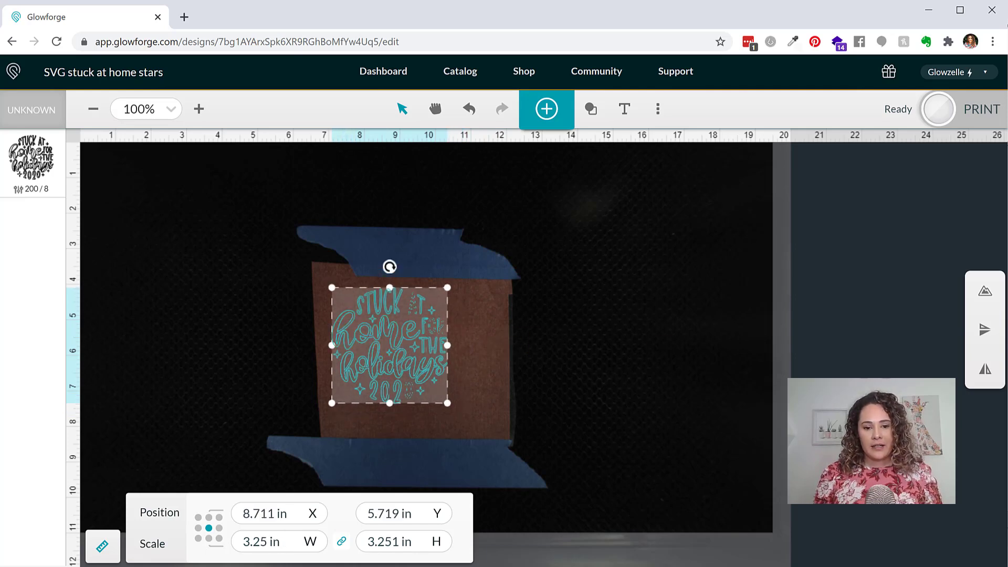
pyautogui.click(986, 370)
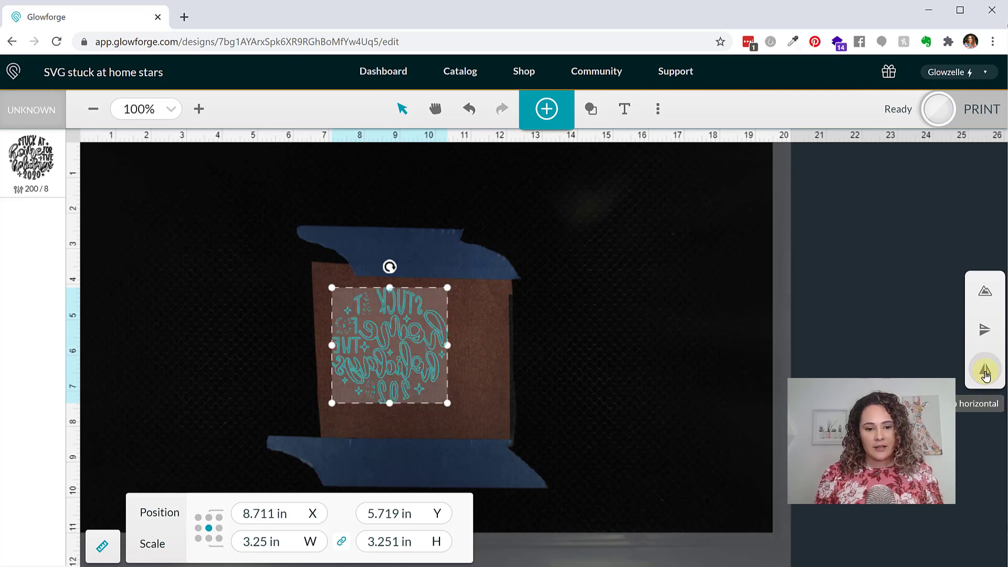
pyautogui.click(462, 362)
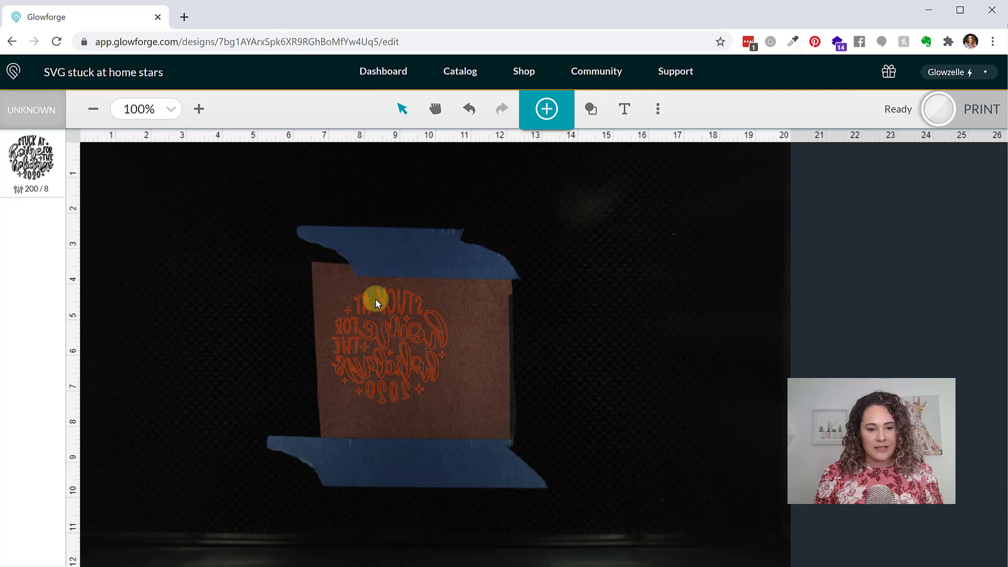
# Nudge the whole mirrored design towards the vinyl's upper-left corner, to X 8.424 in, Y 5.614 in, and deselect it.
pyautogui.moveTo(307, 242); pyautogui.dragTo(531, 455)
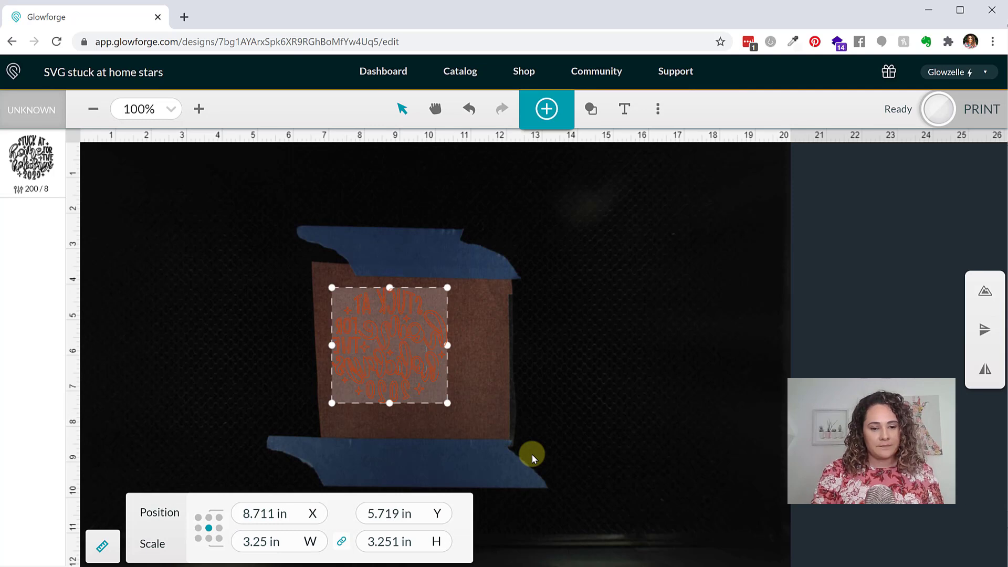
pyautogui.press('Left')
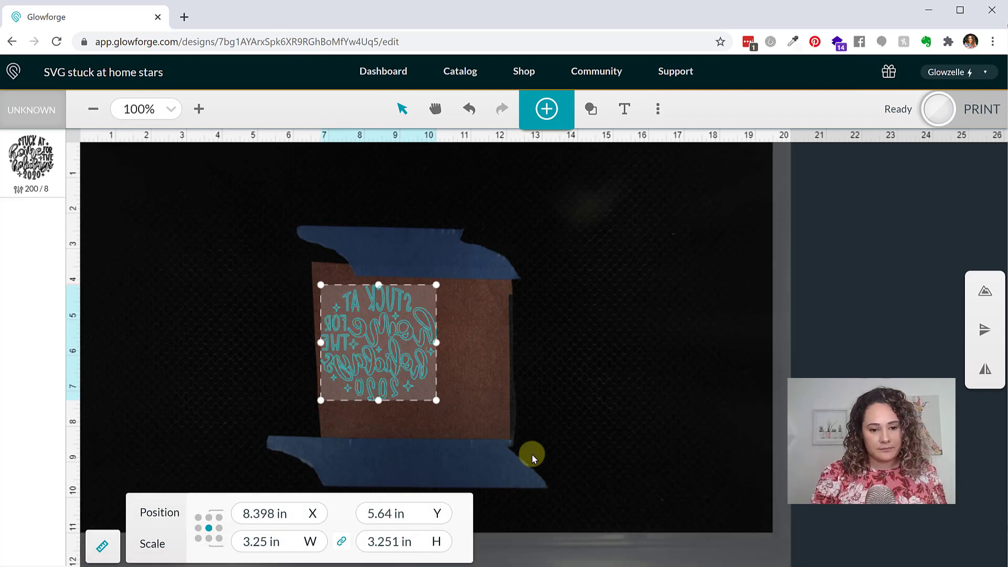
pyautogui.press('Up')
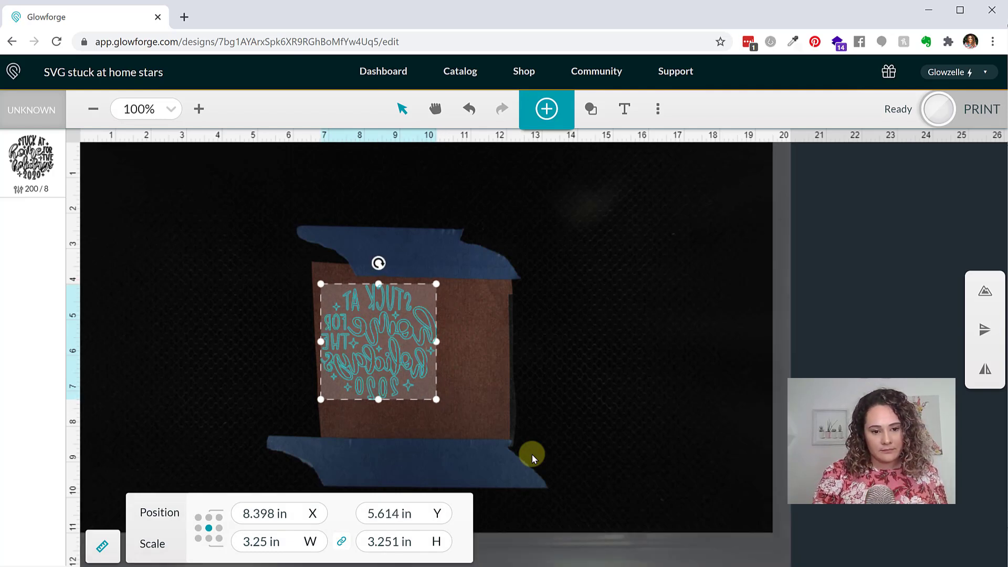
pyautogui.press('Right')
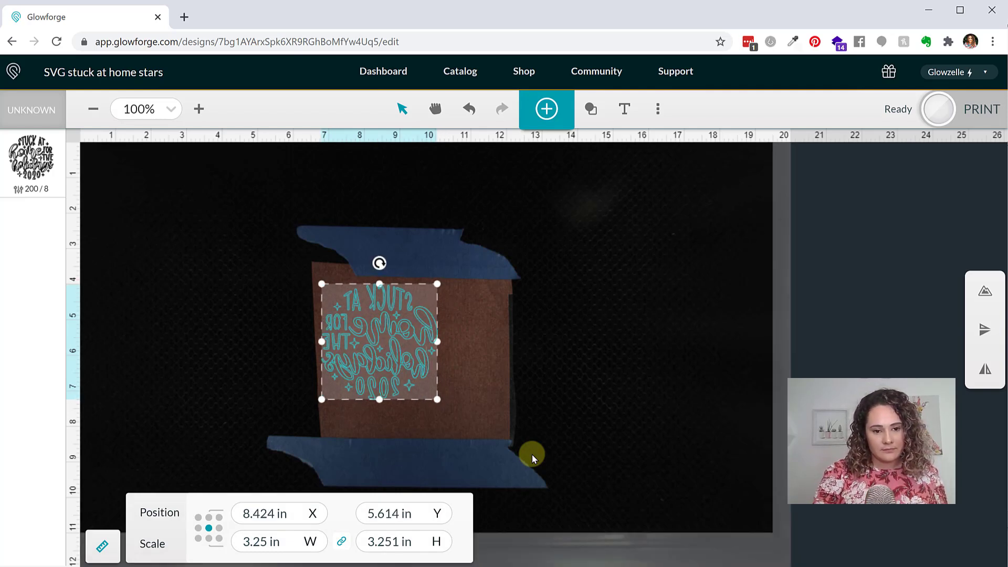
pyautogui.click(465, 410)
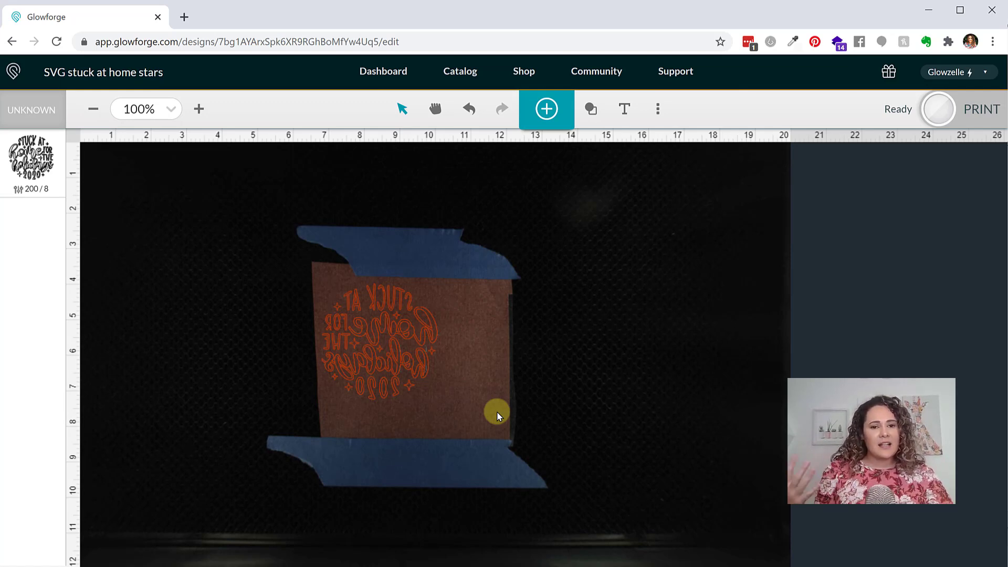
# Set the precision power of the artwork's custom Glitter design cut setting to 10.
pyautogui.click(34, 164)
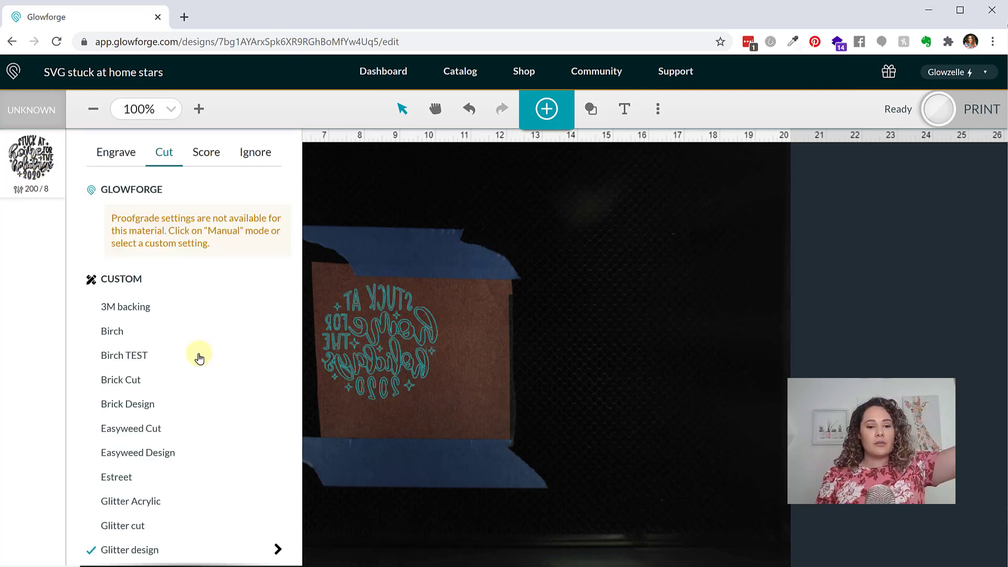
pyautogui.scroll(-2, 198, 355)
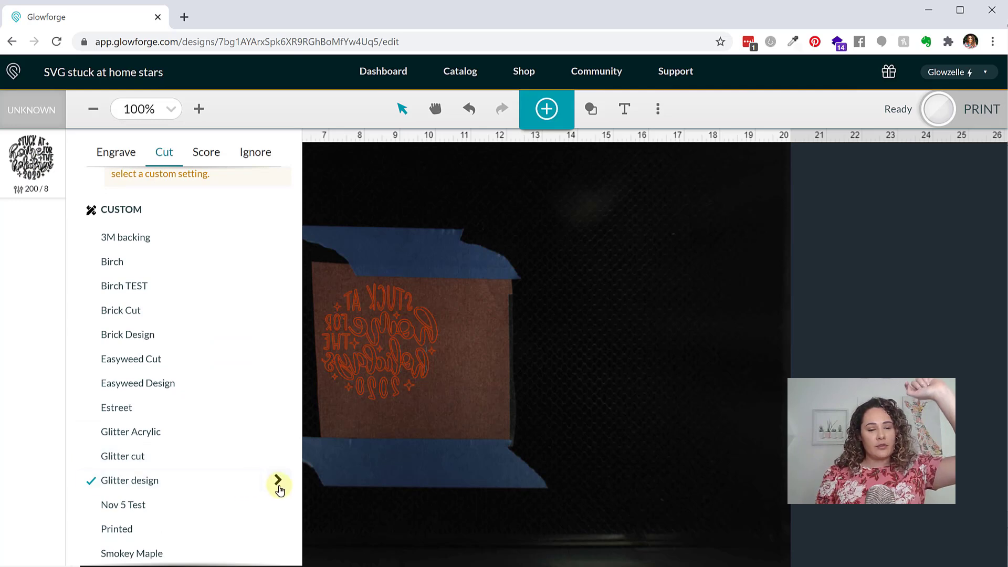
pyautogui.click(277, 481)
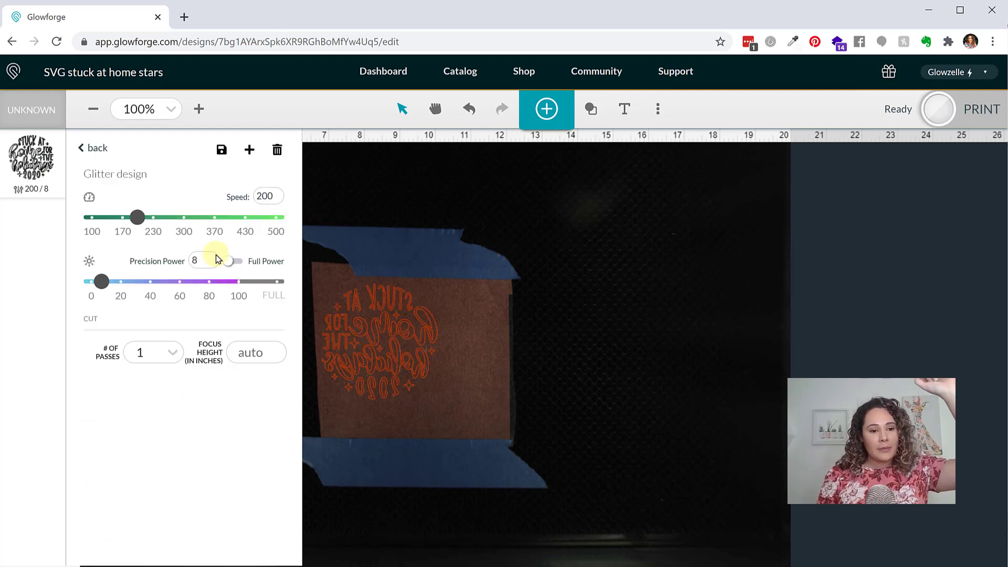
pyautogui.doubleClick(200, 259)
pyautogui.write('9')
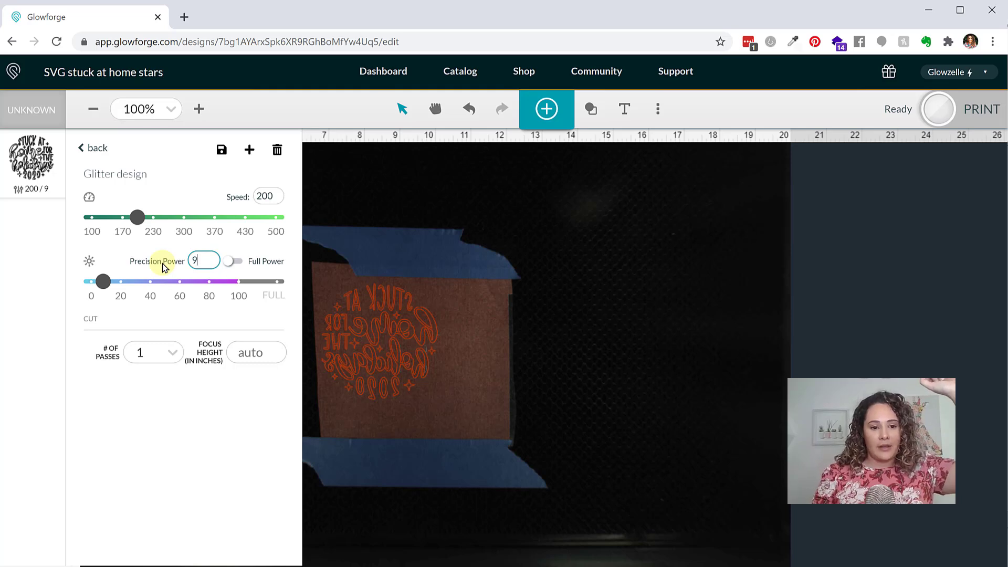
pyautogui.press('BackSpace')
pyautogui.write('10')
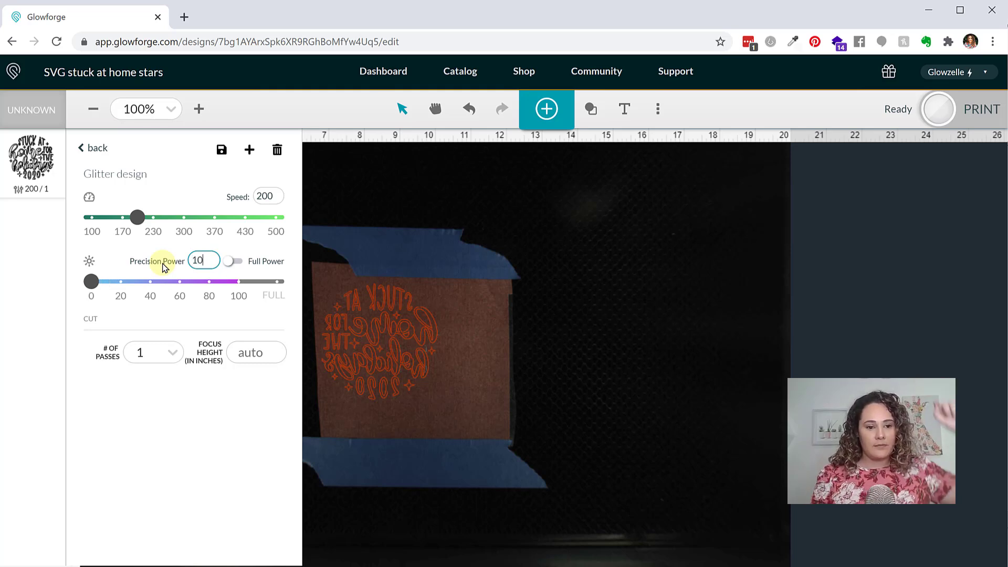
# Save the edited Glitter design setting and send the stuck at home design to print.
pyautogui.click(221, 150)
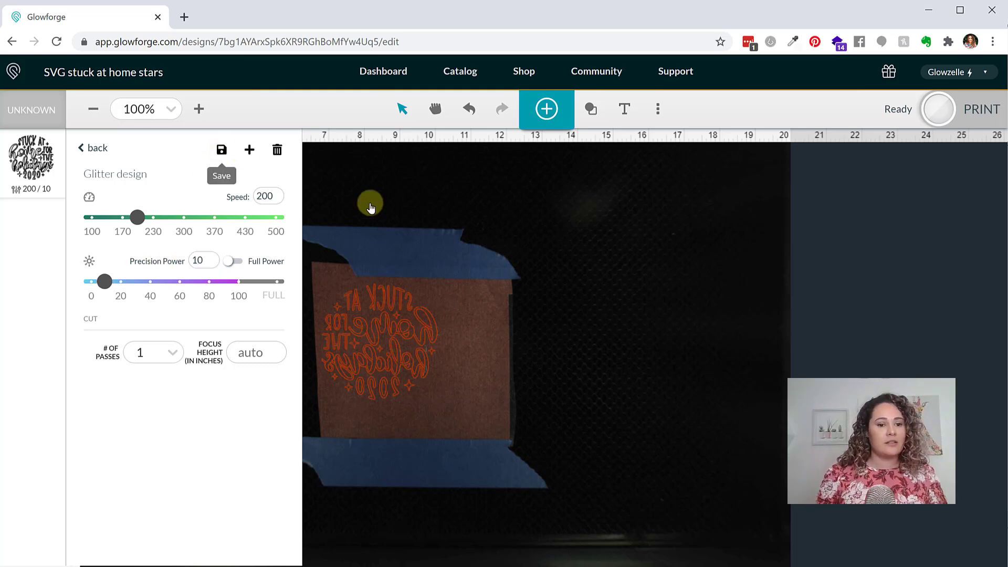
pyautogui.click(423, 226)
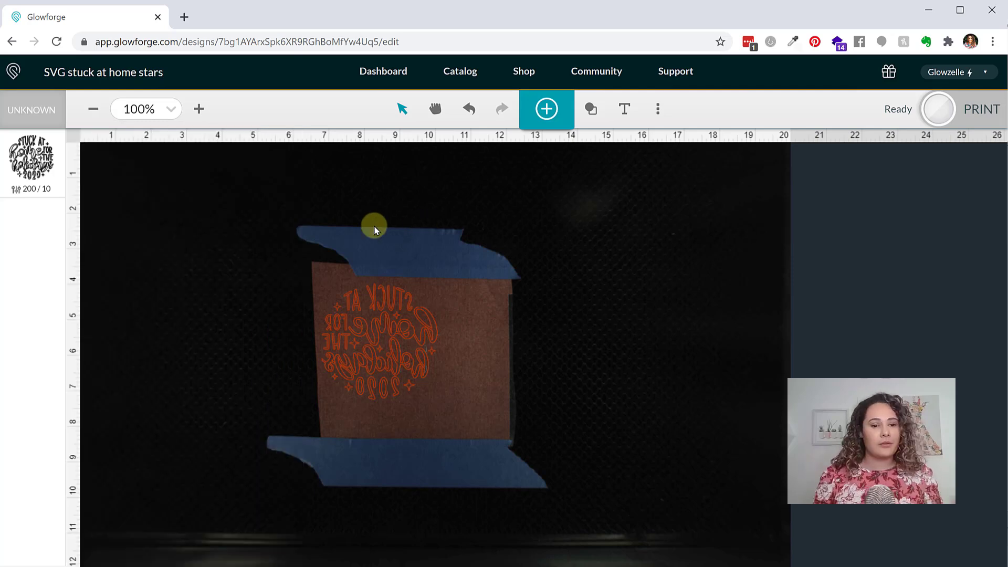
pyautogui.click(994, 117)
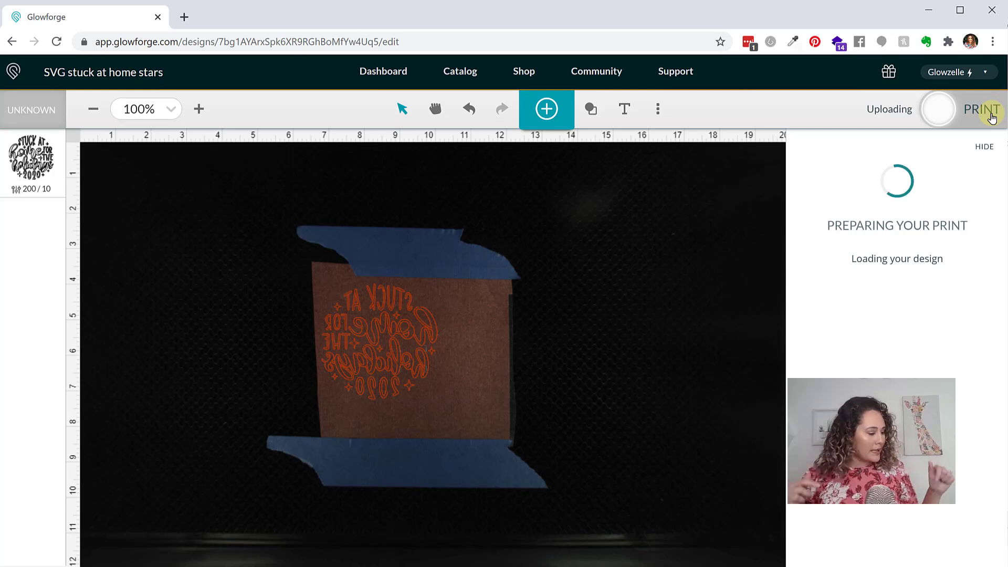